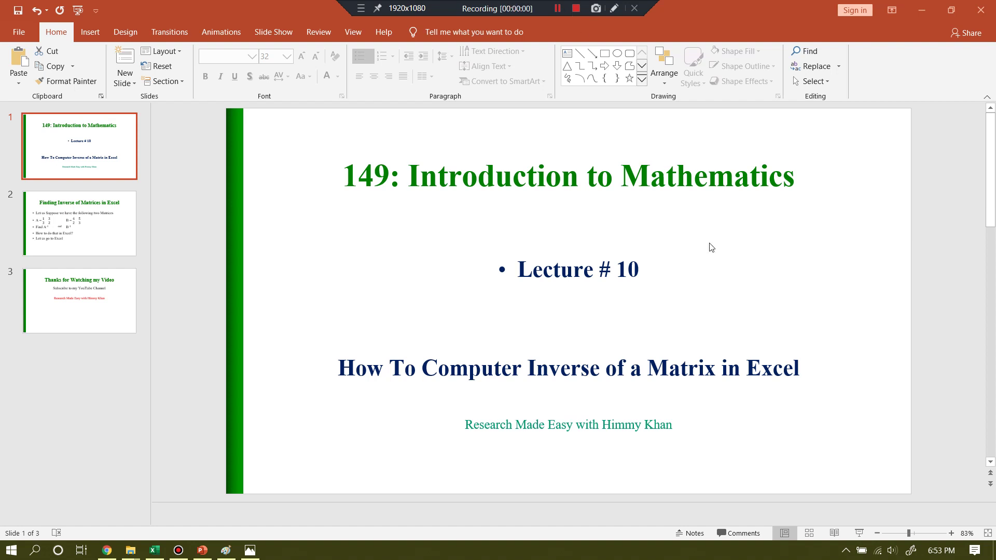
# - Start the slide show on the Lecture # 10 title slide, 'How To Computer Inverse of a Matrix in Excel'
pyautogui.click(860, 533)
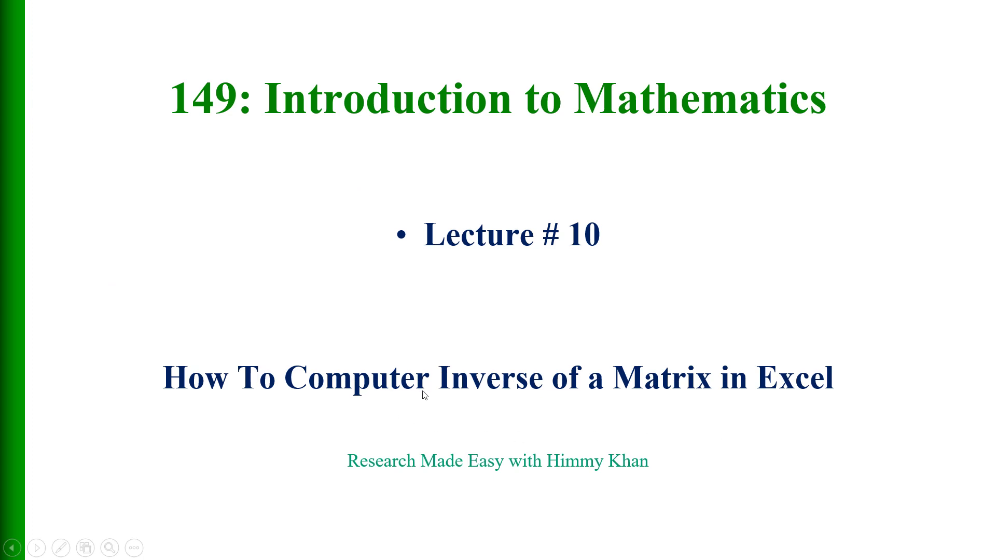
# - Advance to slide 2, which defines matrices A and B and asks for A⁻¹ and B⁻¹
pyautogui.press('Right')
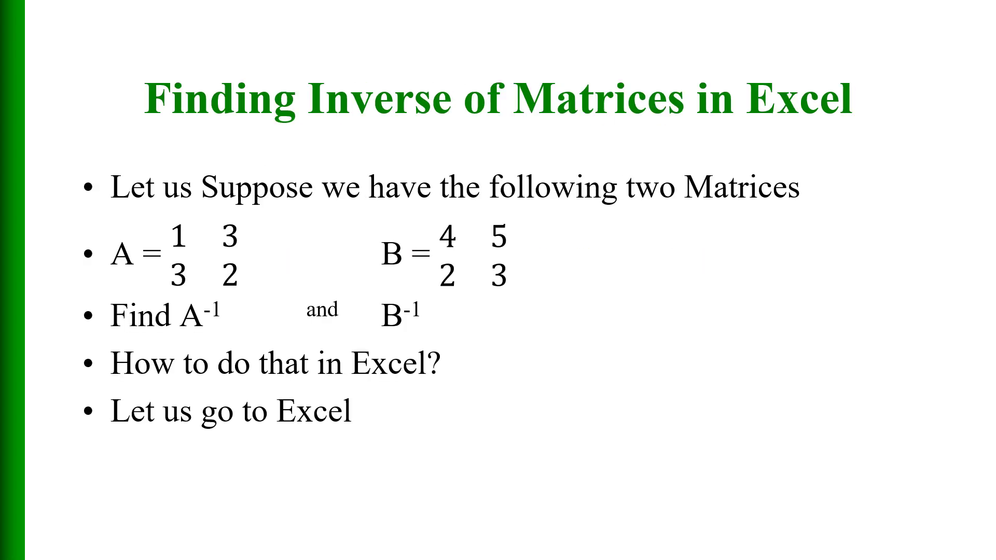
# - Exit the slide show and switch to the Excel worksheet with matrices A, B and C
pyautogui.press('Escape')
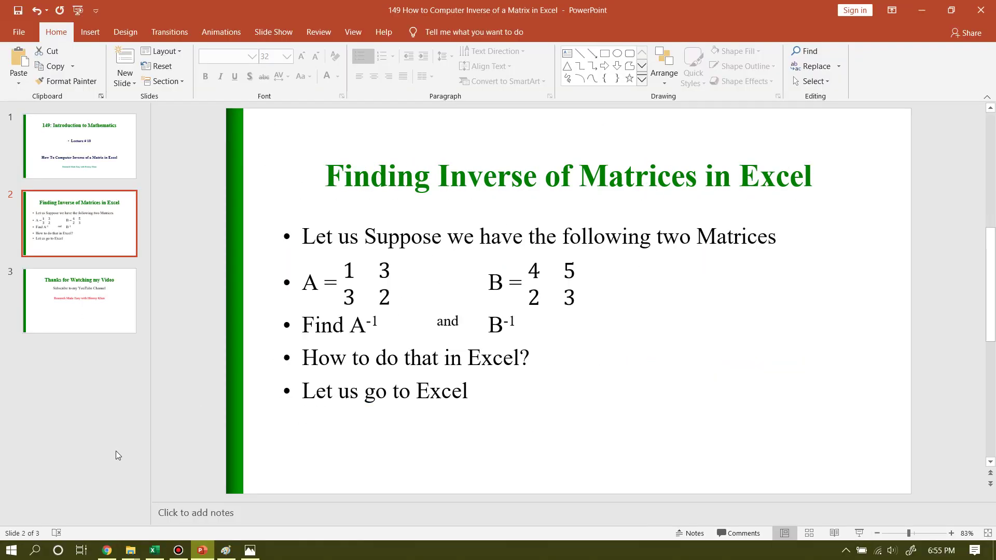
pyautogui.click(154, 551)
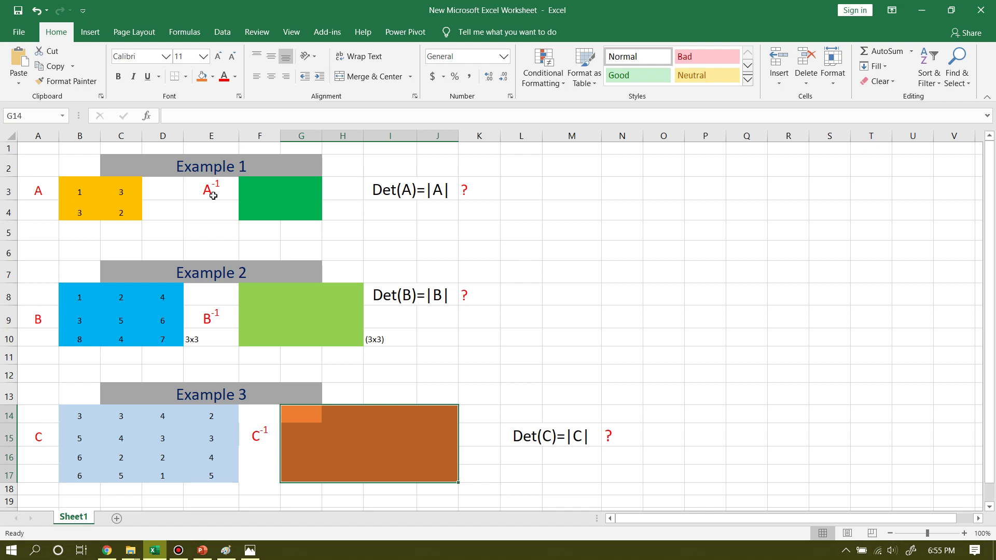
# - Select the blank A⁻¹ block F3:G4 beside matrix A
pyautogui.click(251, 185)
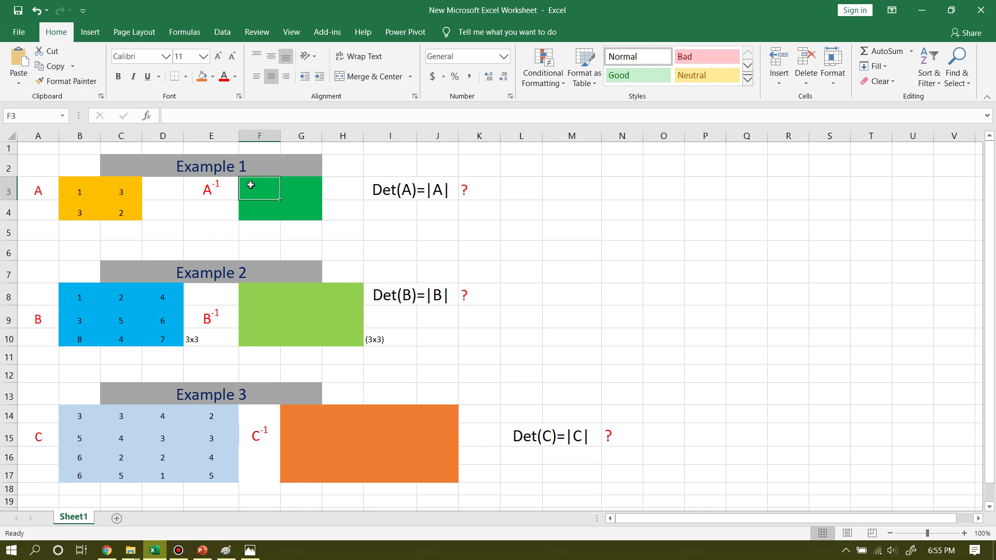
pyautogui.hotkey('shift', 'Right')
pyautogui.hotkey('shift', 'Down')
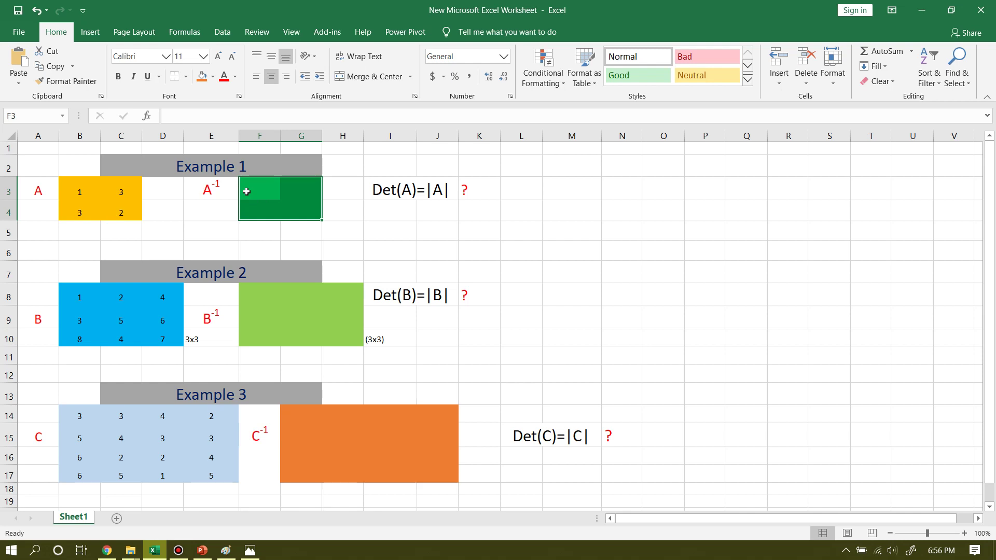
# - Enter {=MINVERSE(B3:C4)} as an array formula in F3:G4, giving -0.28571, 0.428571, 0.428571, -0.14286
pyautogui.write('=')
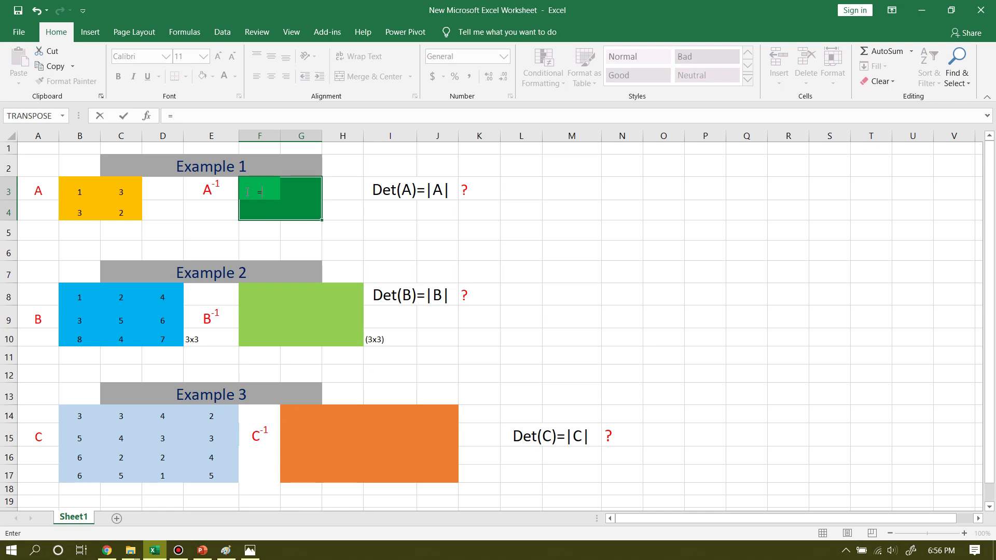
pyautogui.write('min')
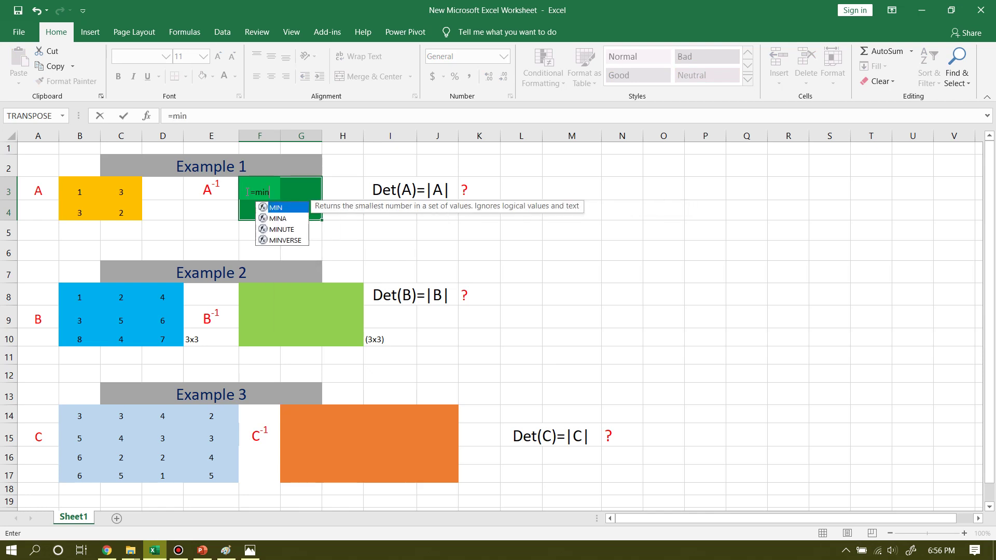
pyautogui.write('verse')
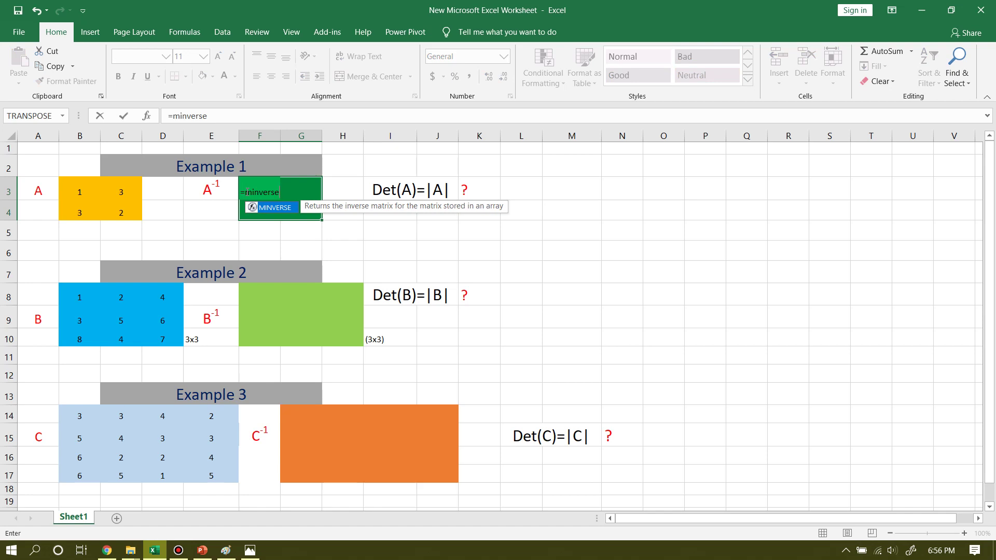
pyautogui.write('(')
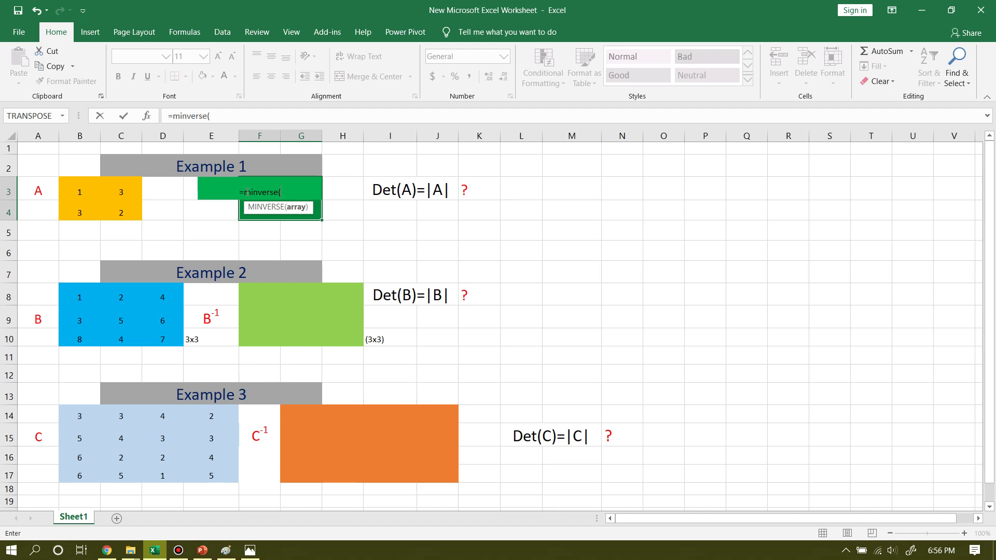
pyautogui.click(94, 193)
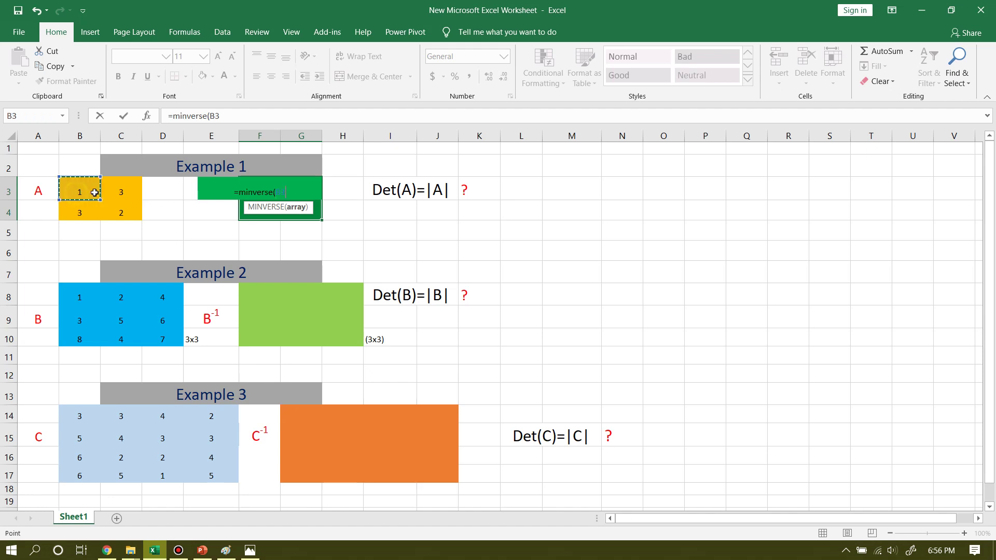
pyautogui.moveTo(95, 193); pyautogui.dragTo(119, 208)
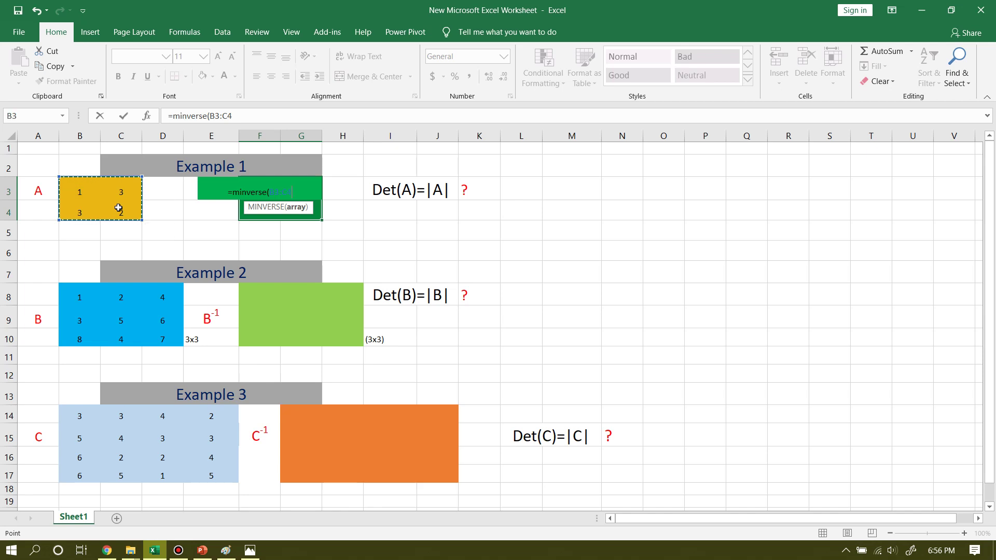
pyautogui.write(')')
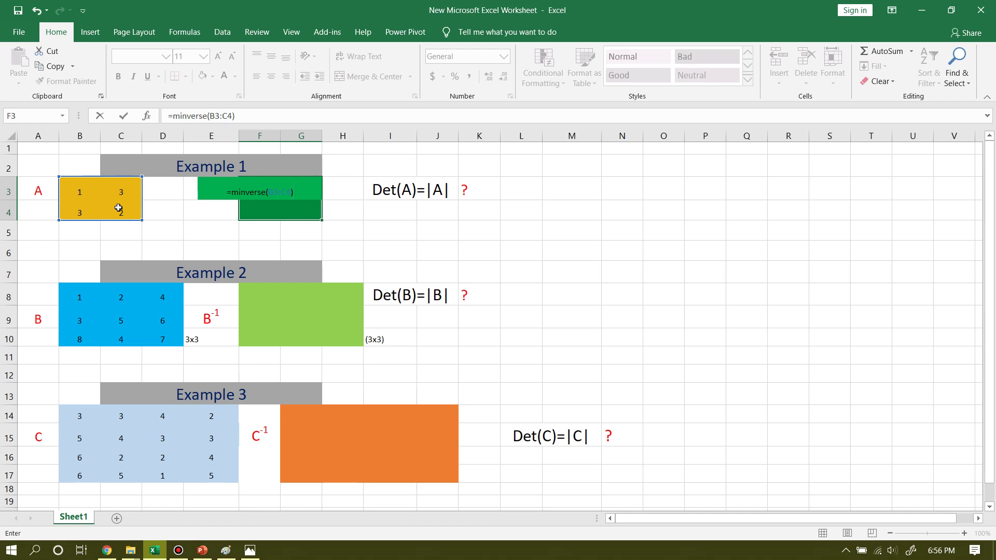
pyautogui.hotkey('ctrl', 'shift', 'Return')
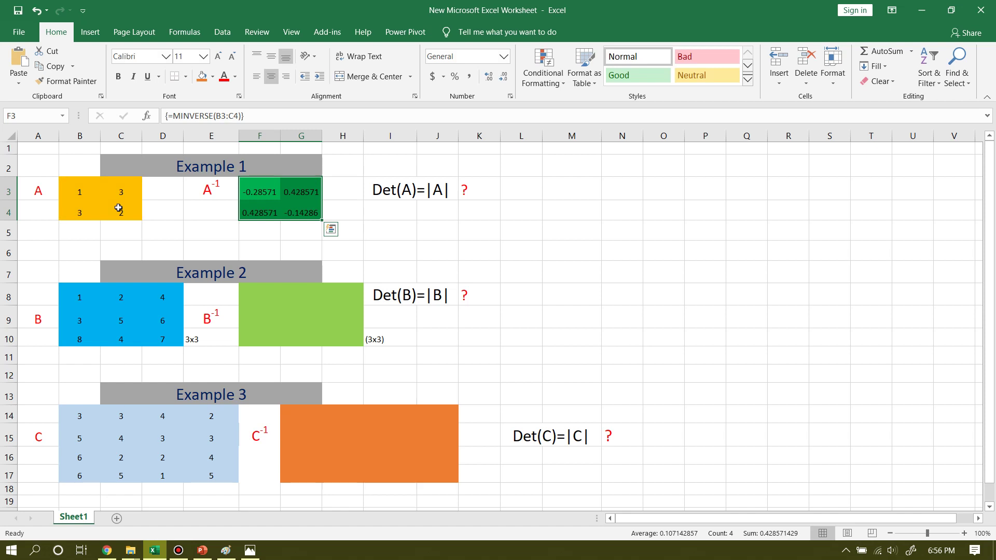
pyautogui.click(251, 193)
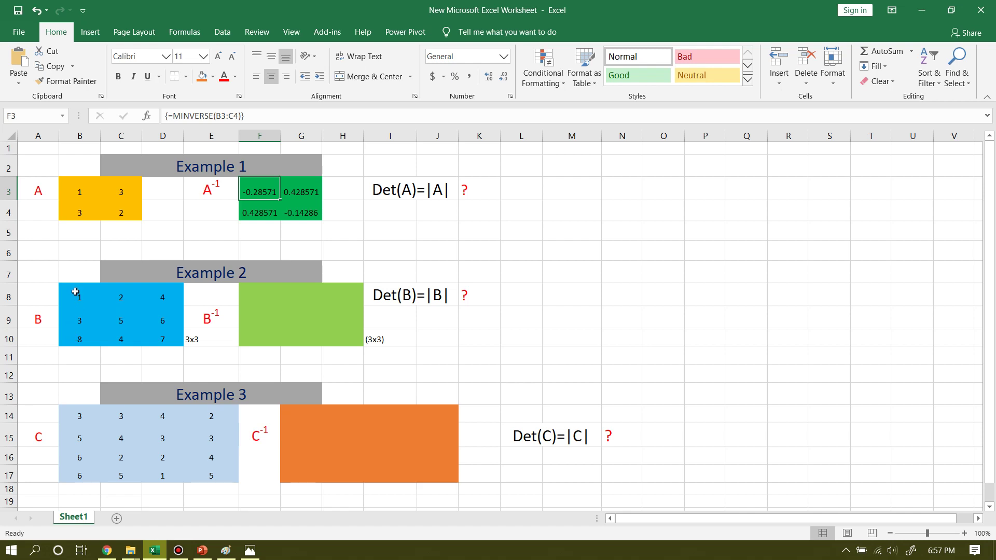
# - Select F8:H10 and array-enter {=MINVERSE(B8:D10)}, first row -0.23404, -0.04255, 0.170213
pyautogui.click(248, 292)
pyautogui.hotkey('shift', 'Right')
pyautogui.hotkey('shift', 'Right')
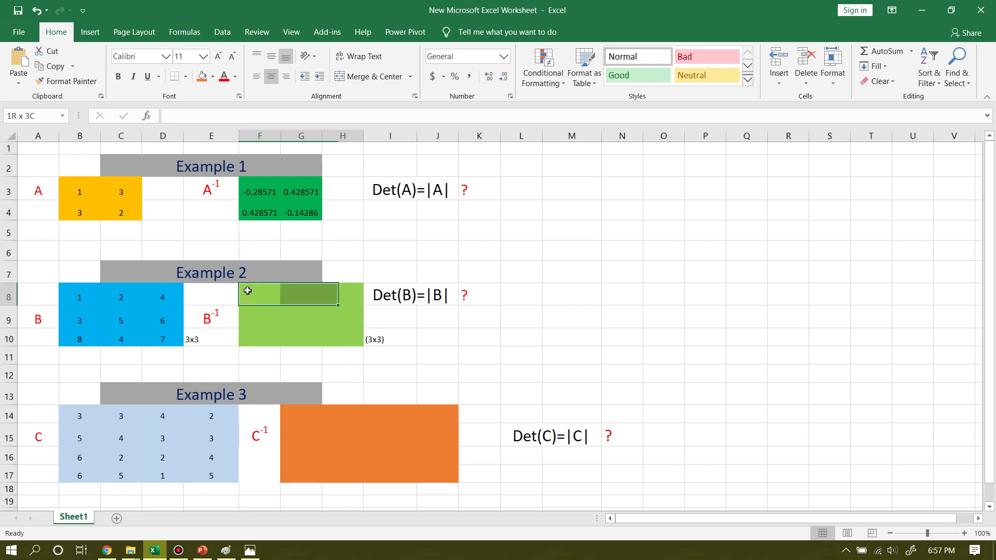
pyautogui.hotkey('shift', 'Down')
pyautogui.hotkey('shift', 'Down')
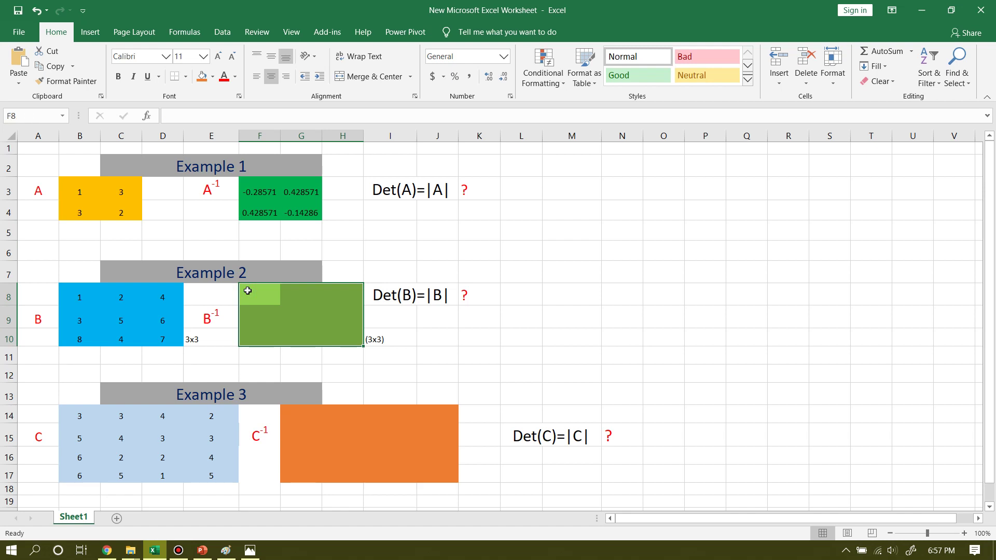
pyautogui.write('=')
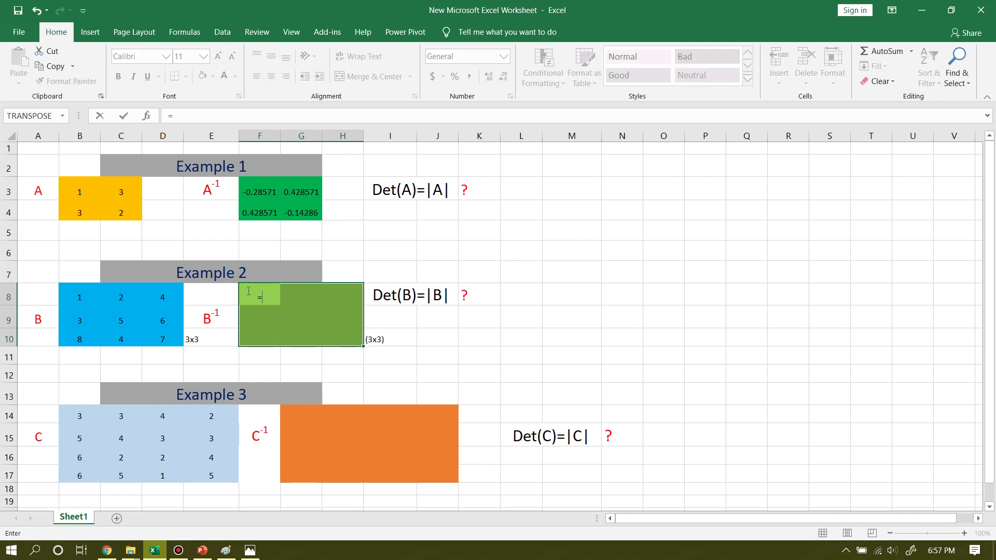
pyautogui.write('minver')
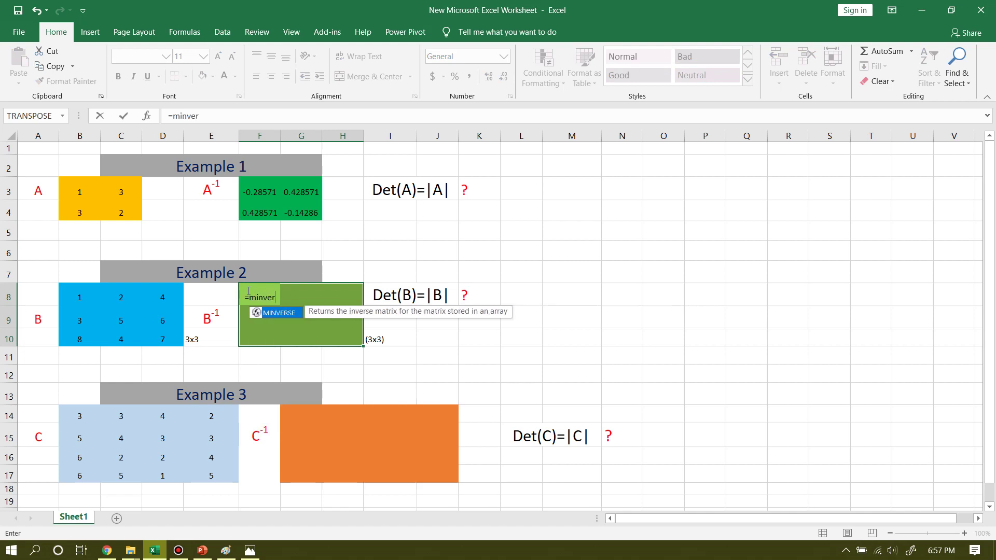
pyautogui.write('se')
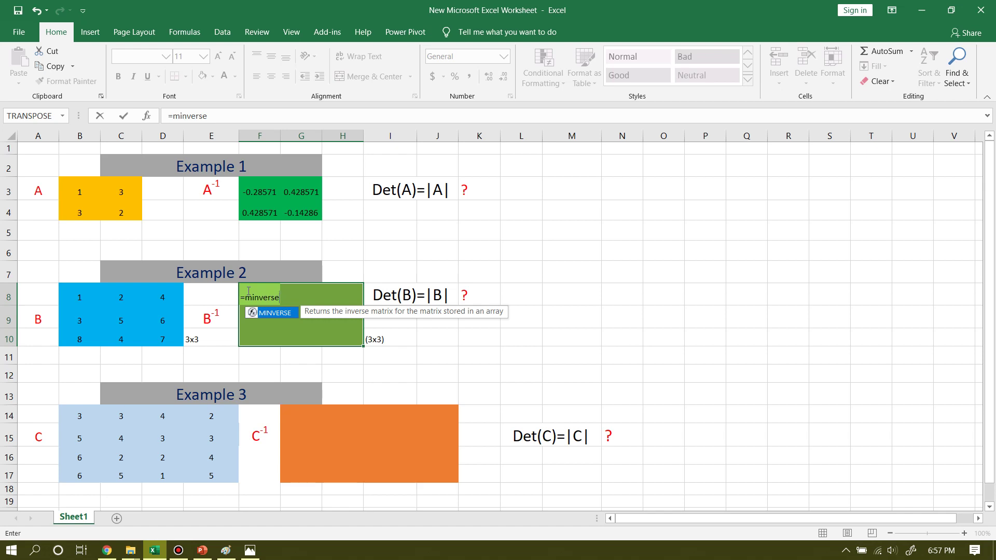
pyautogui.write('(')
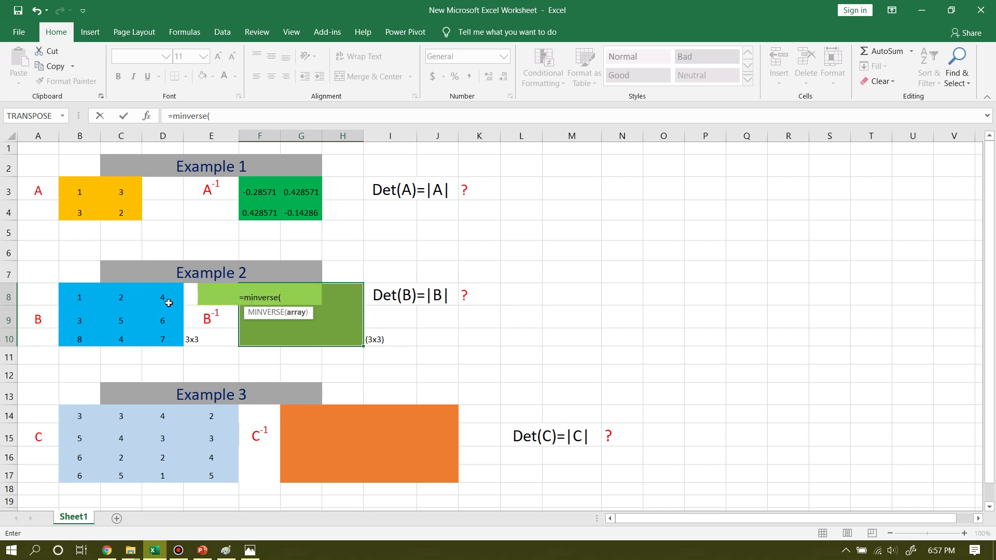
pyautogui.click(79, 296)
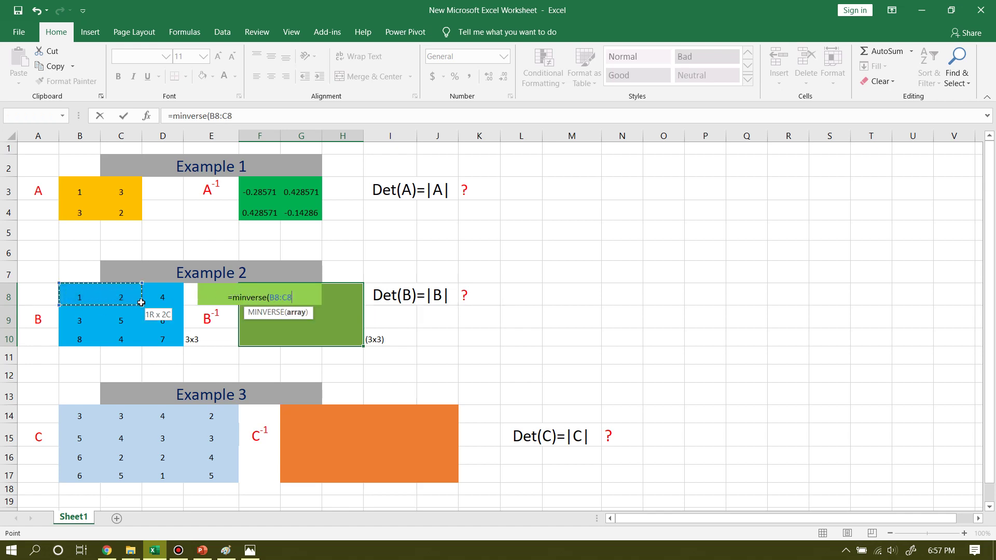
pyautogui.moveTo(79, 296); pyautogui.dragTo(151, 332)
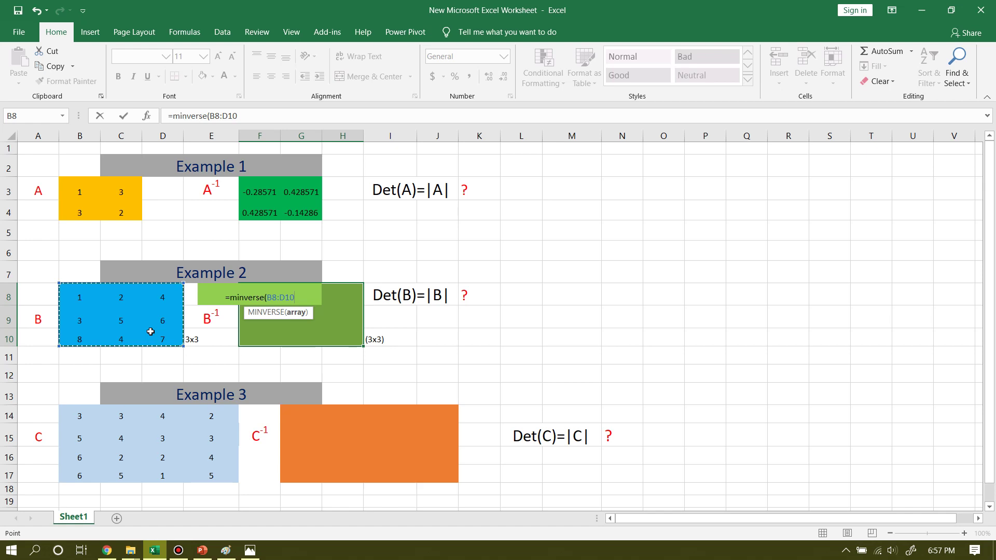
pyautogui.write(')')
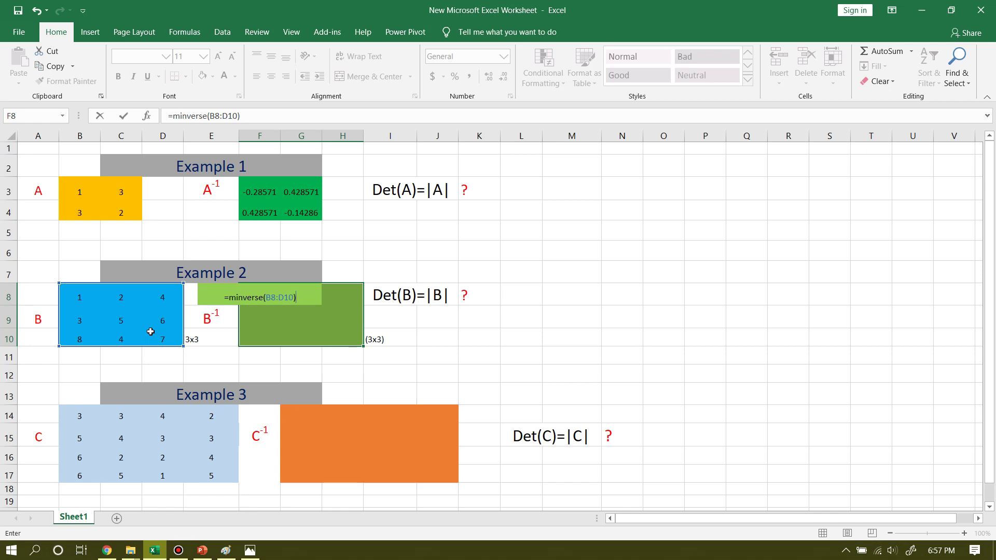
pyautogui.hotkey('ctrl', 'shift', 'Return')
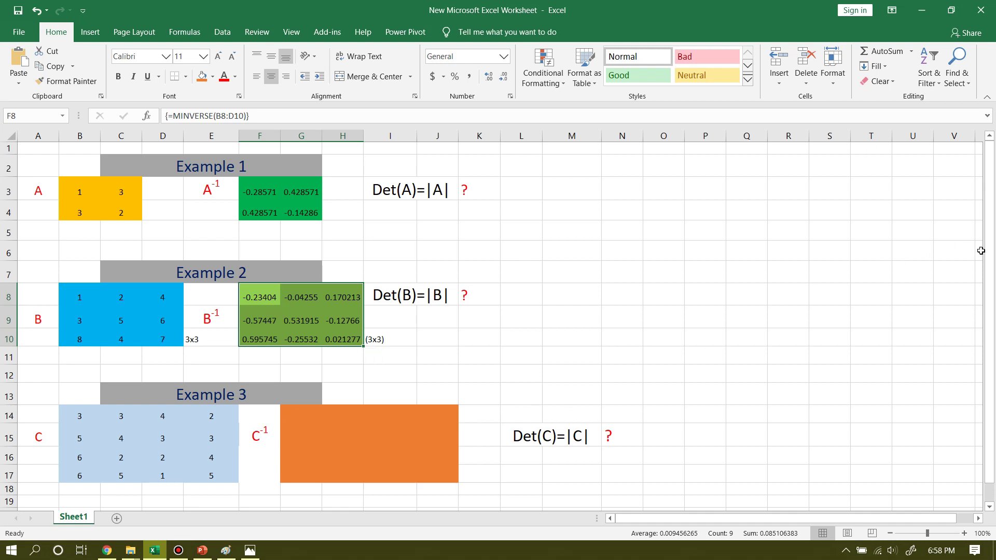
pyautogui.moveTo(989, 251); pyautogui.dragTo(992, 285)
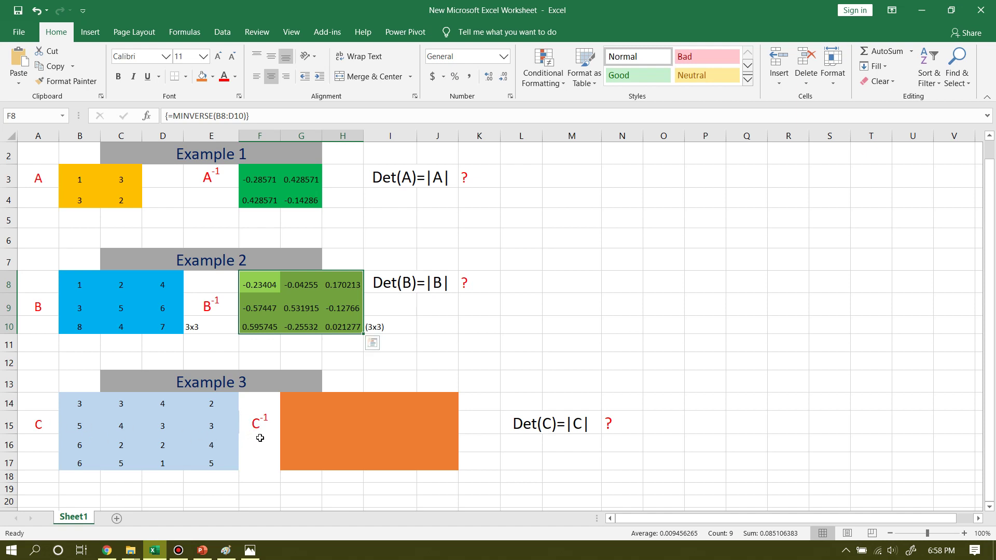
pyautogui.click(288, 401)
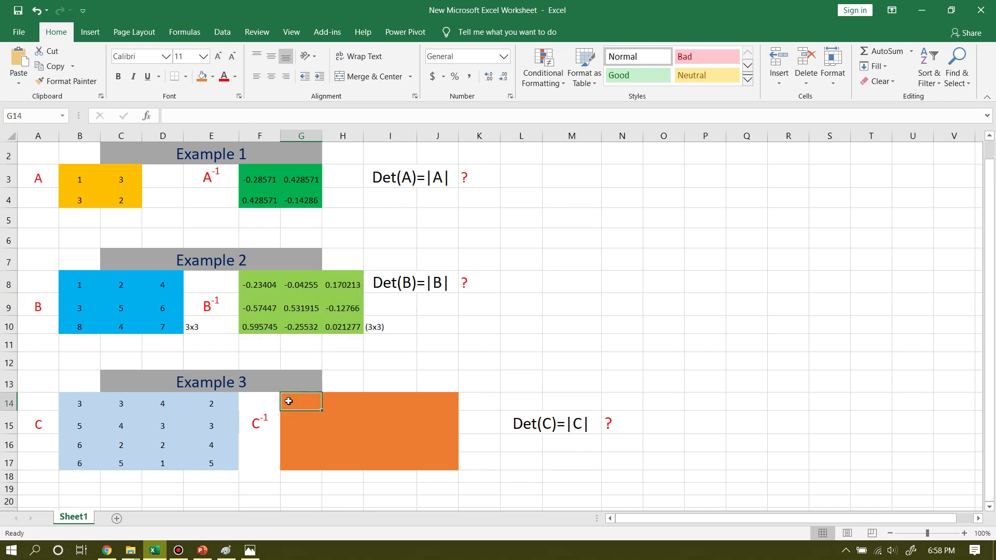
# - Select G14:J17 and array-enter {=MINVERSE(B14:E17)}, first row -0.625, 0.875, 0.125, -0.375
pyautogui.hotkey('shift', 'Right')
pyautogui.hotkey('shift', 'Right')
pyautogui.hotkey('shift', 'Right')
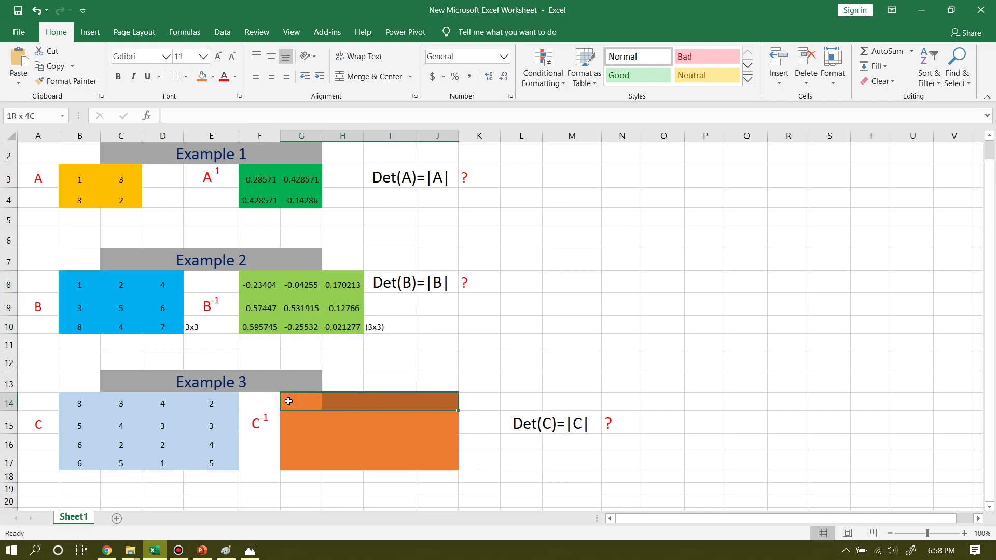
pyautogui.hotkey('shift', 'Down')
pyautogui.hotkey('shift', 'Down')
pyautogui.hotkey('shift', 'Down')
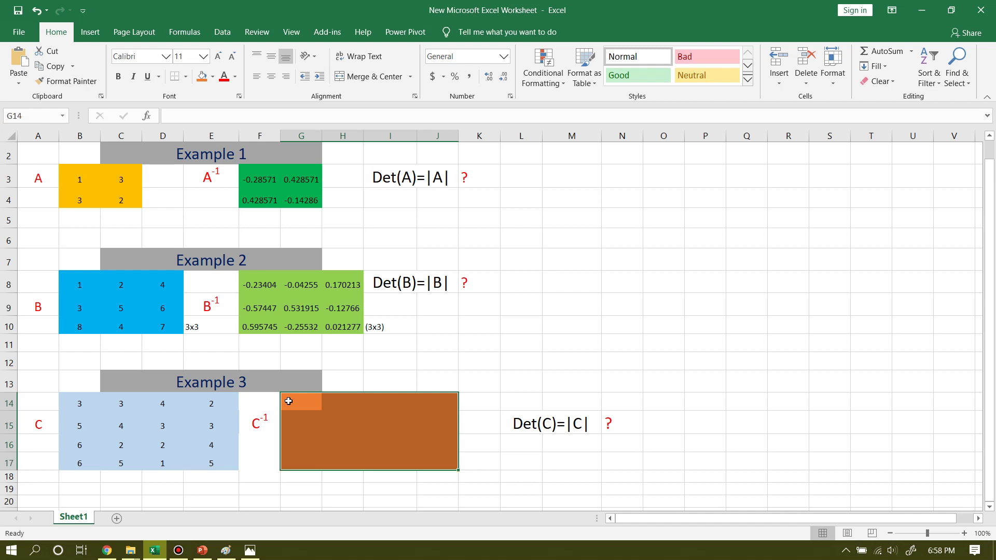
pyautogui.write('=m')
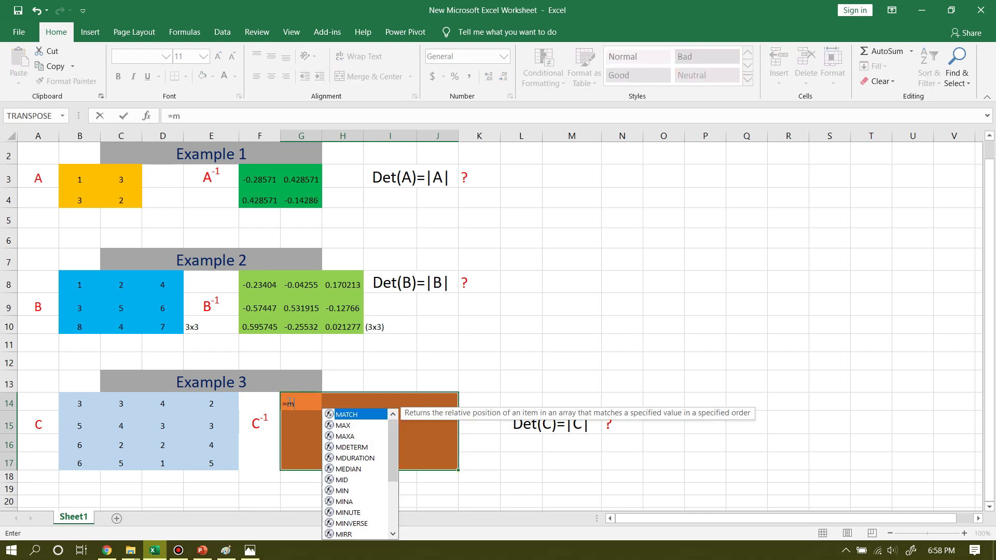
pyautogui.write('in')
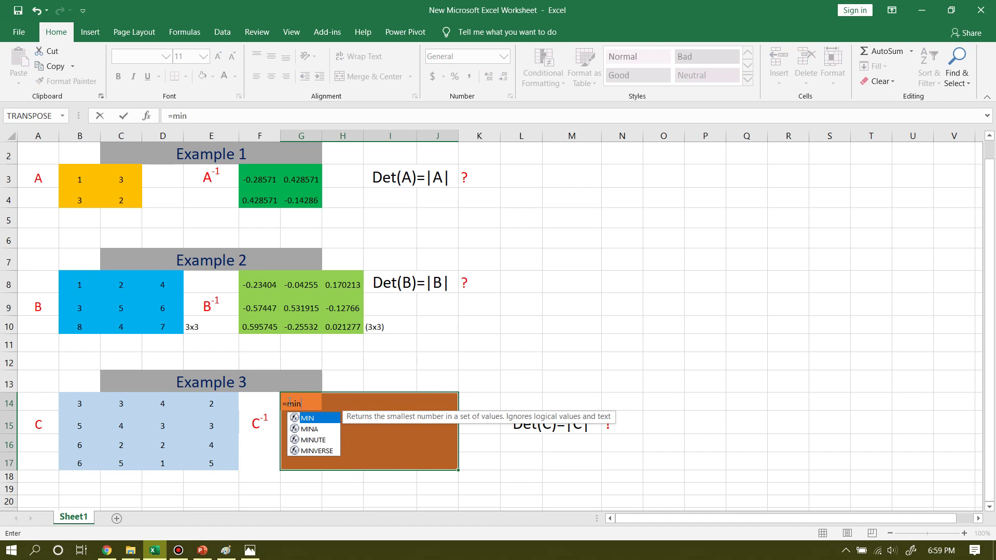
pyautogui.click(296, 451)
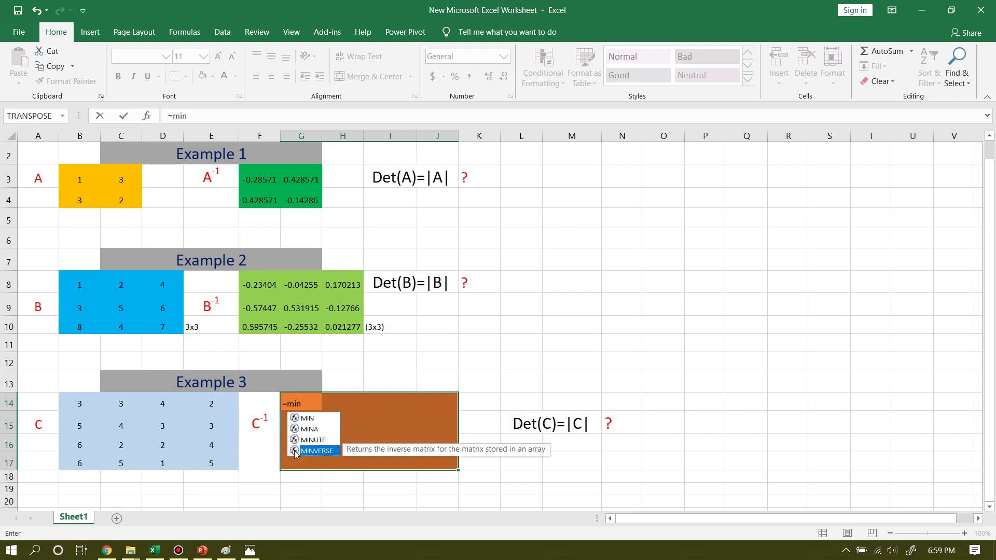
pyautogui.doubleClick(310, 451)
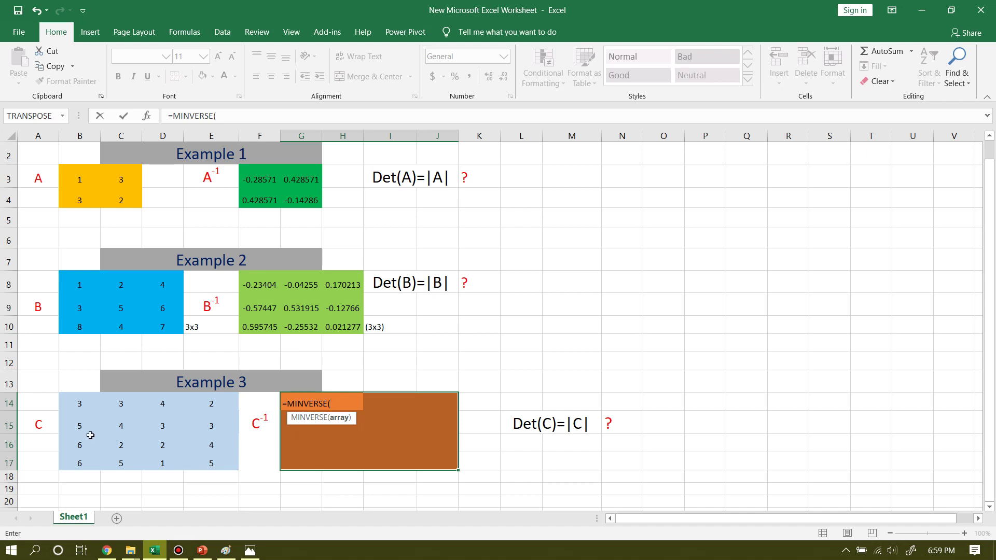
pyautogui.click(70, 407)
pyautogui.moveTo(99, 407); pyautogui.dragTo(192, 462)
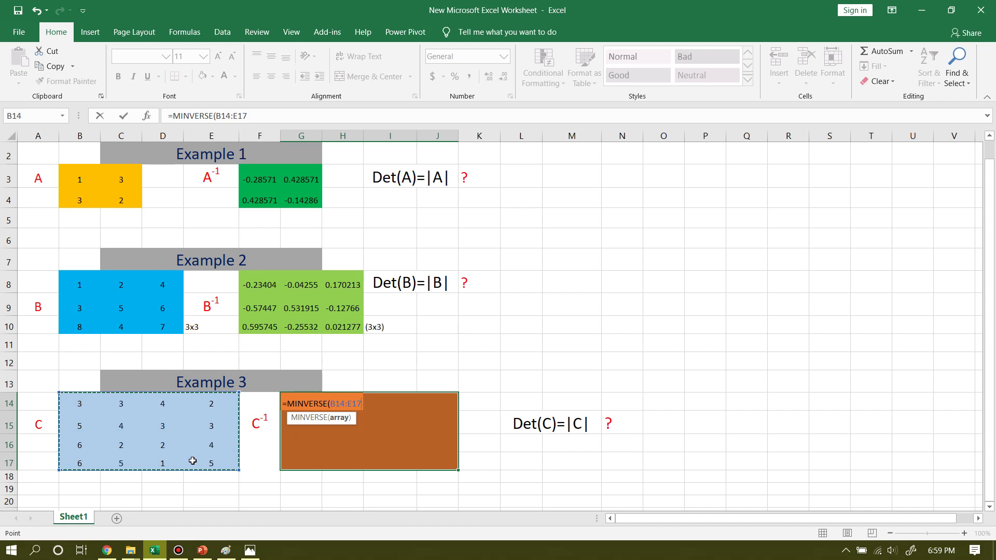
pyautogui.write(')')
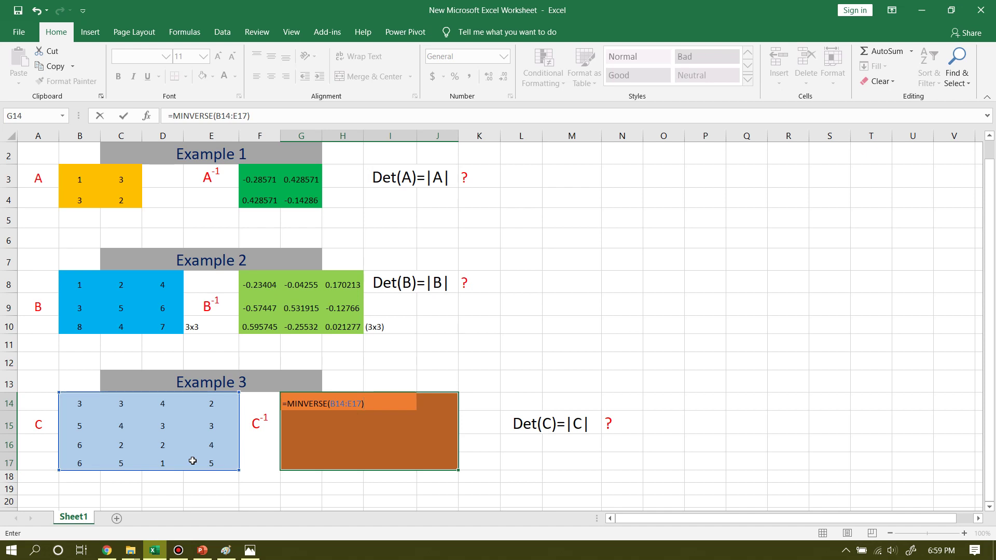
pyautogui.hotkey('ctrl', 'shift', 'Return')
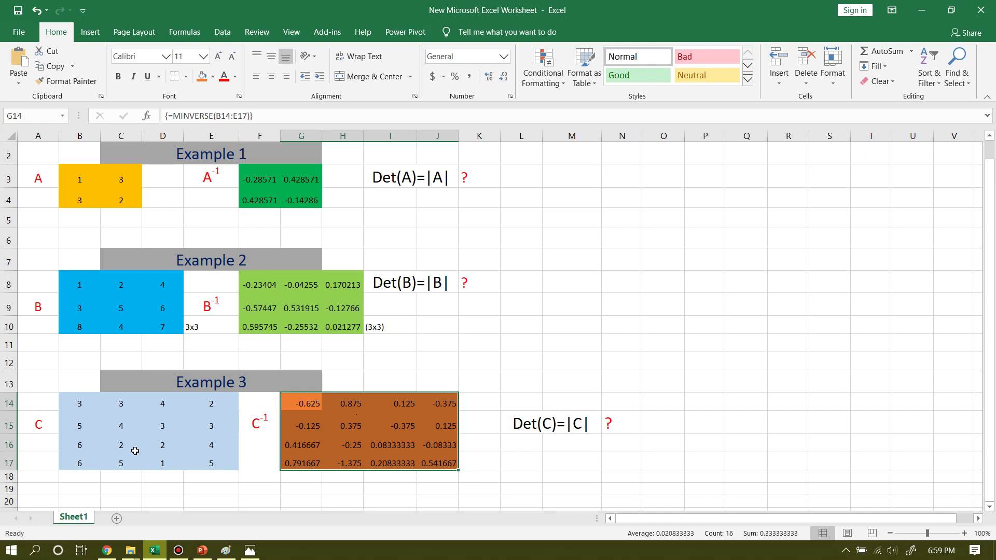
pyautogui.click(317, 481)
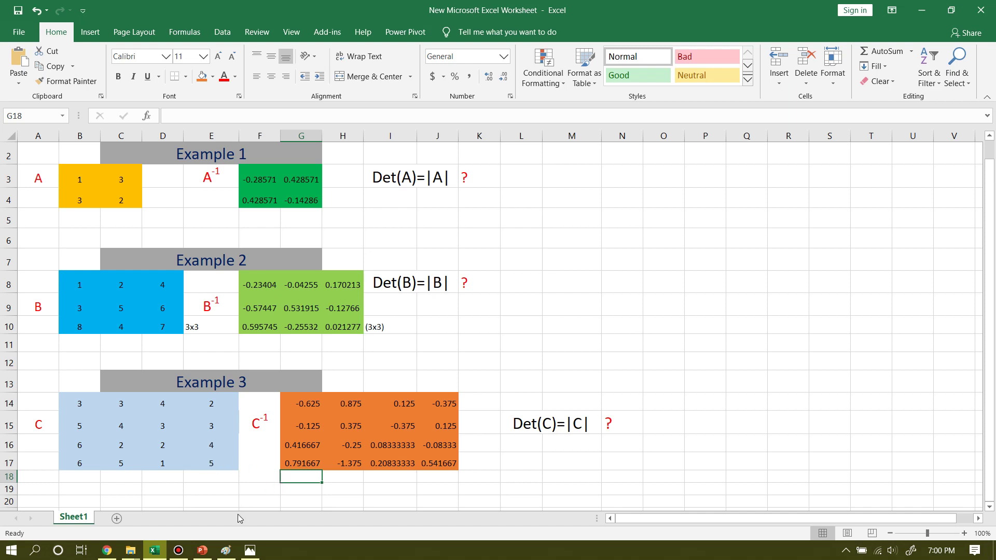
pyautogui.moveTo(202, 550)
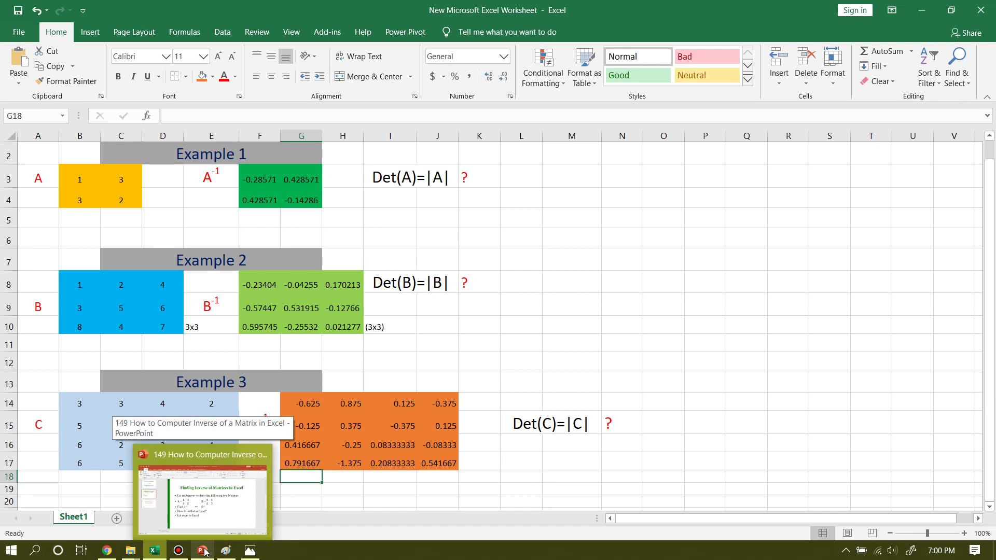
# - Return to PowerPoint and present slide 3, 'Thanks for Watching my Video', as a slide show
pyautogui.click(205, 552)
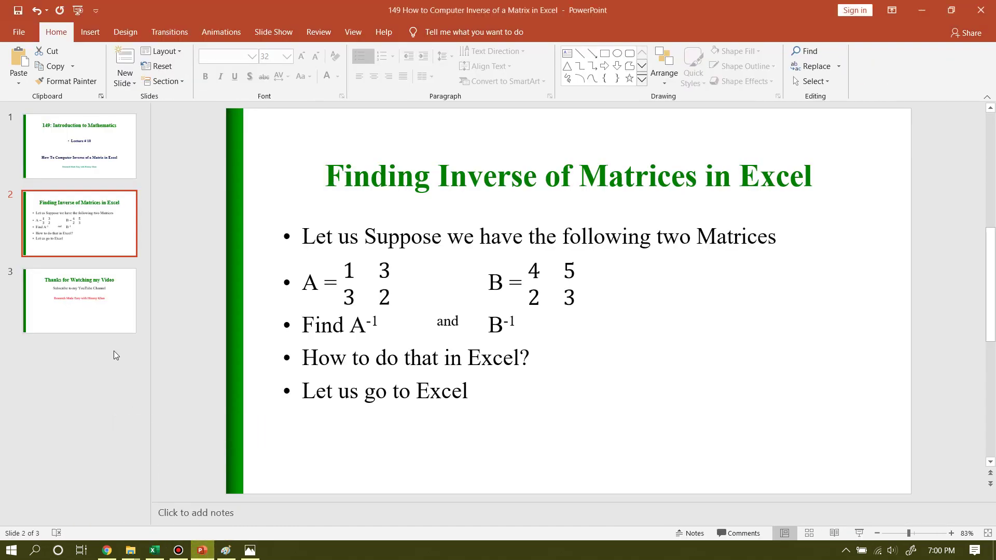
pyautogui.click(79, 299)
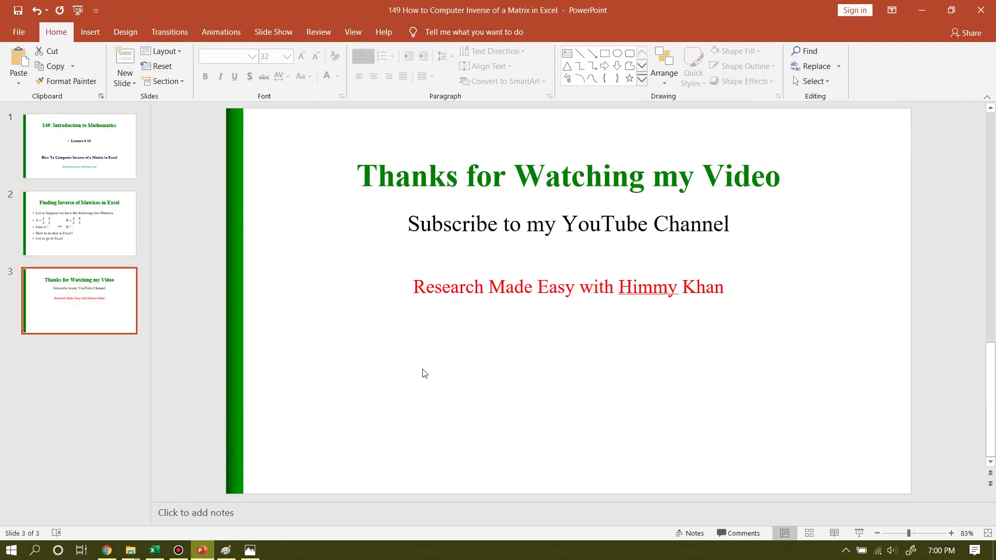
pyautogui.click(859, 534)
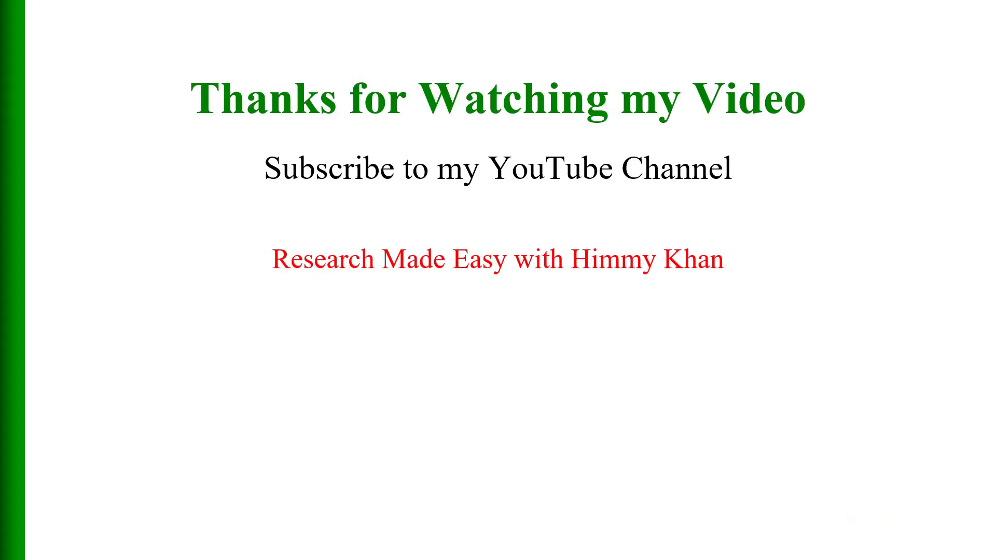